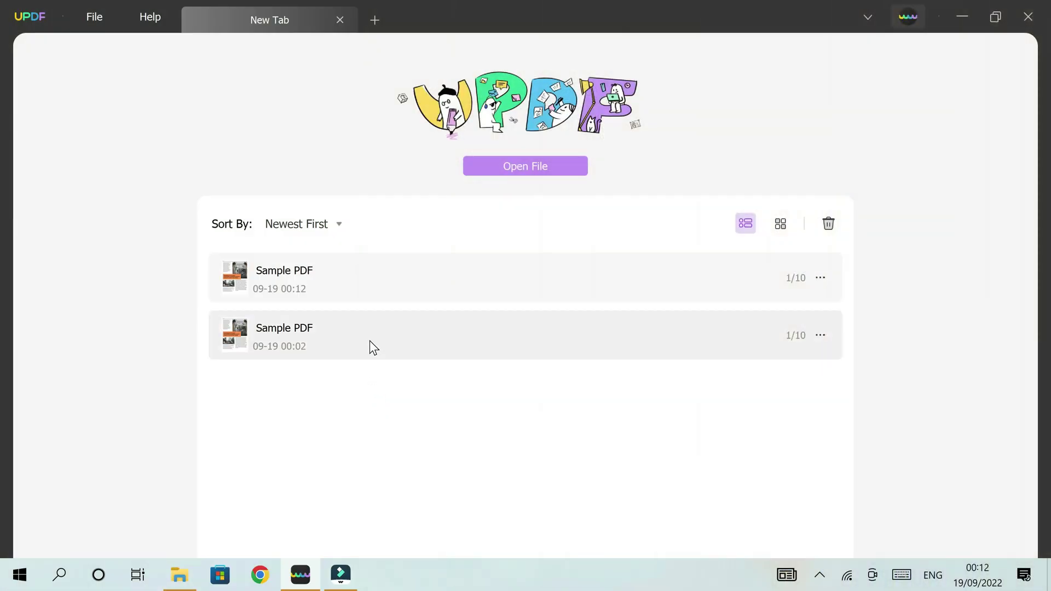
Open the Sample PDF from the recent list and switch to comment mode.
click(378, 290)
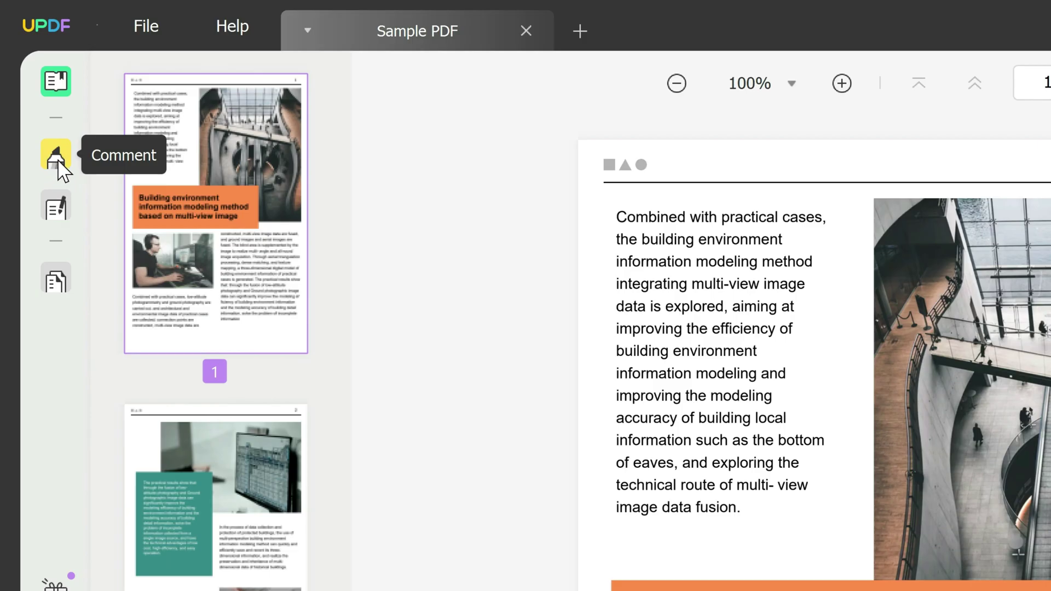
click(60, 160)
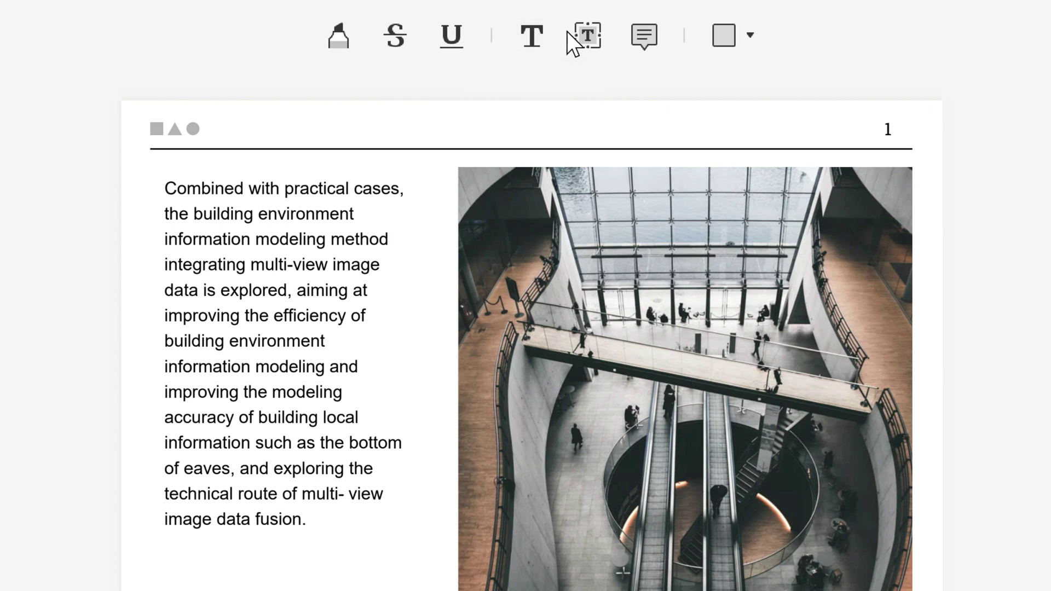
Highlight the text from 'modeling method' to 'building environment' in green.
click(343, 34)
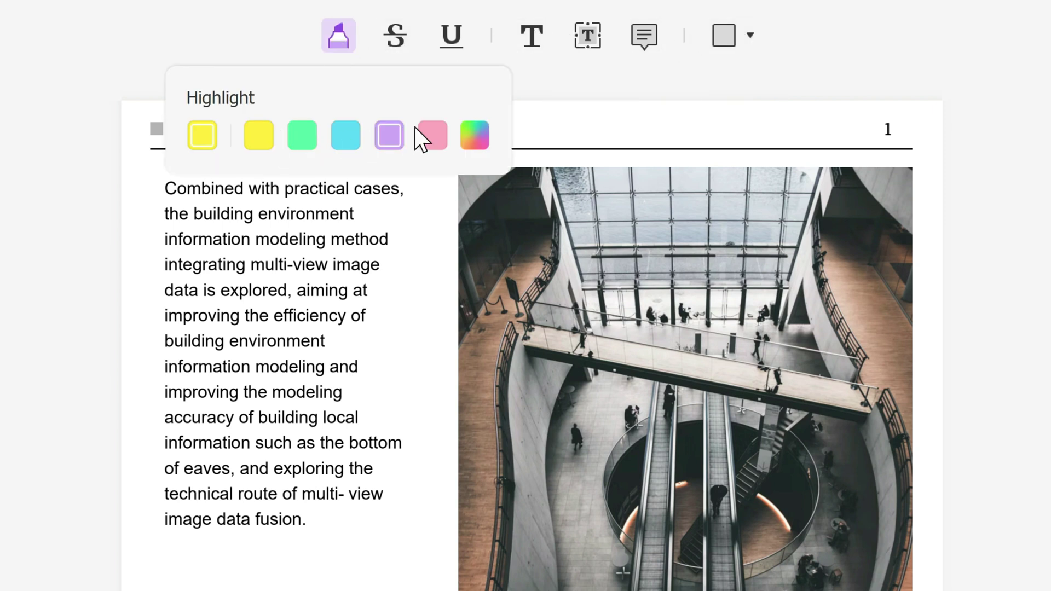
click(474, 136)
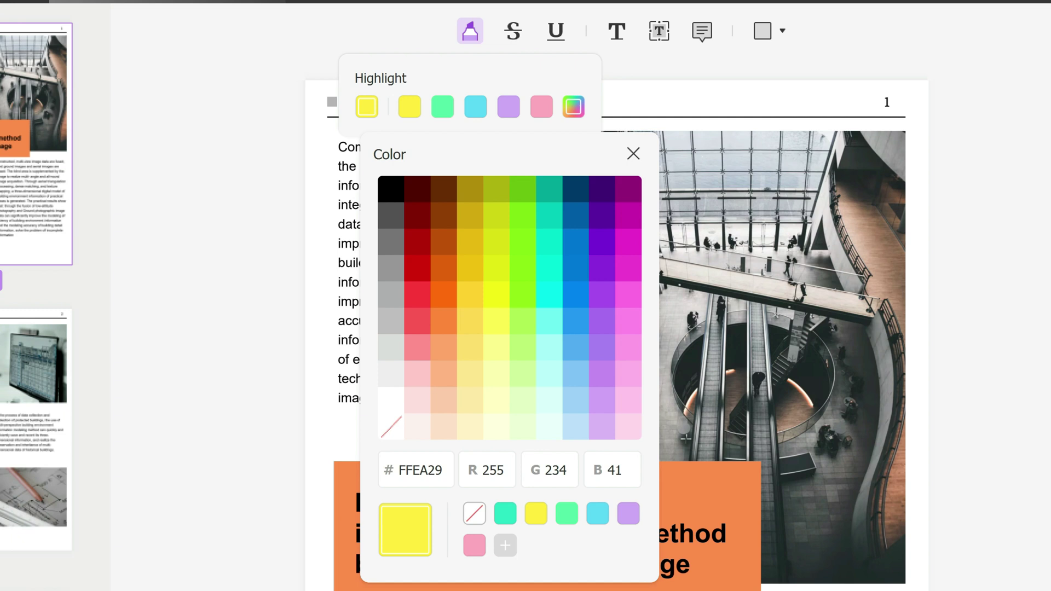
click(632, 152)
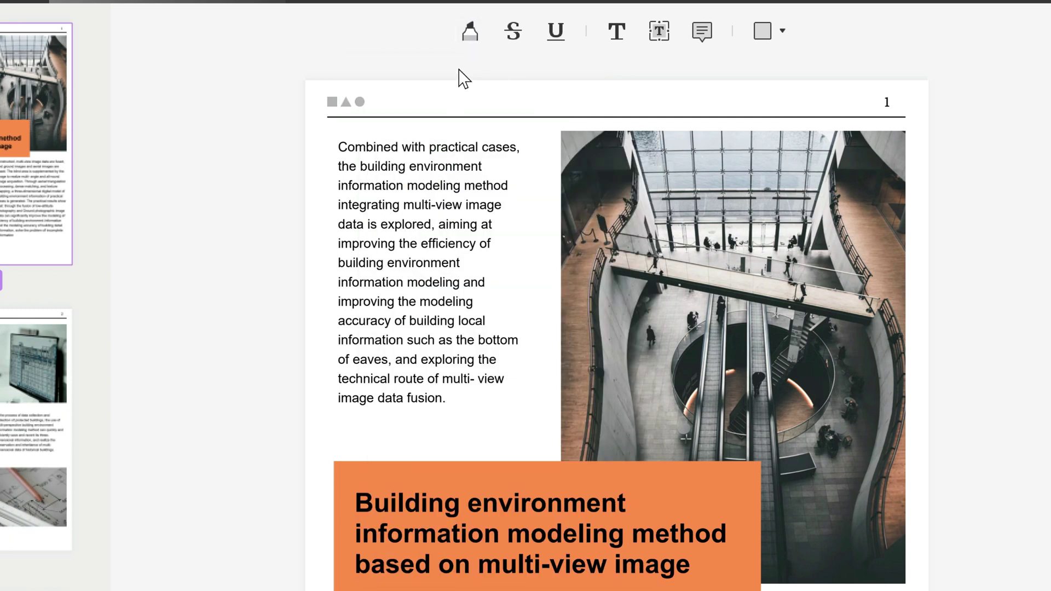
click(472, 37)
click(442, 106)
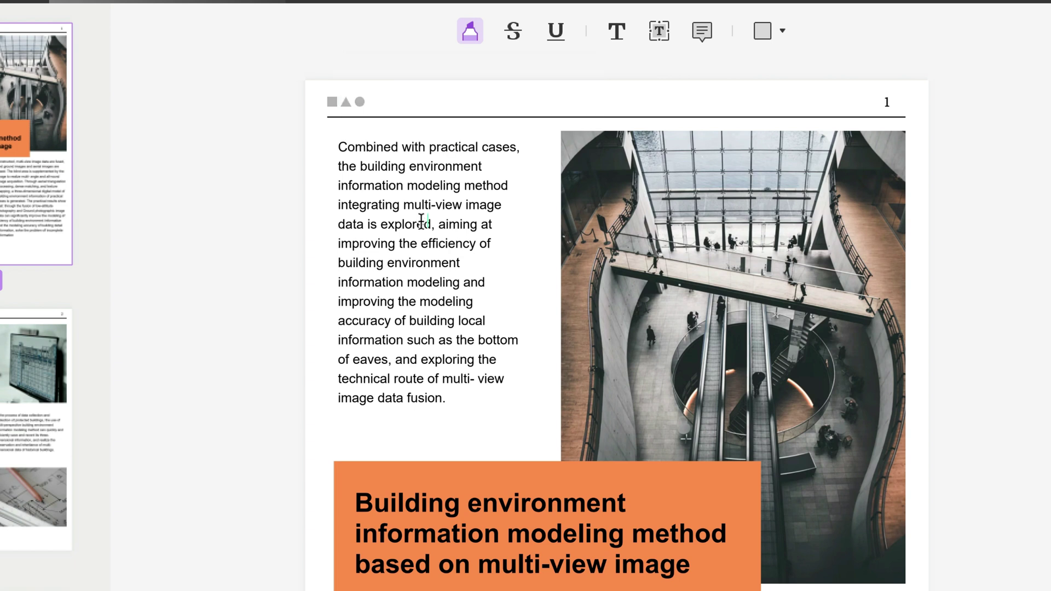
drag(407, 186, 451, 265)
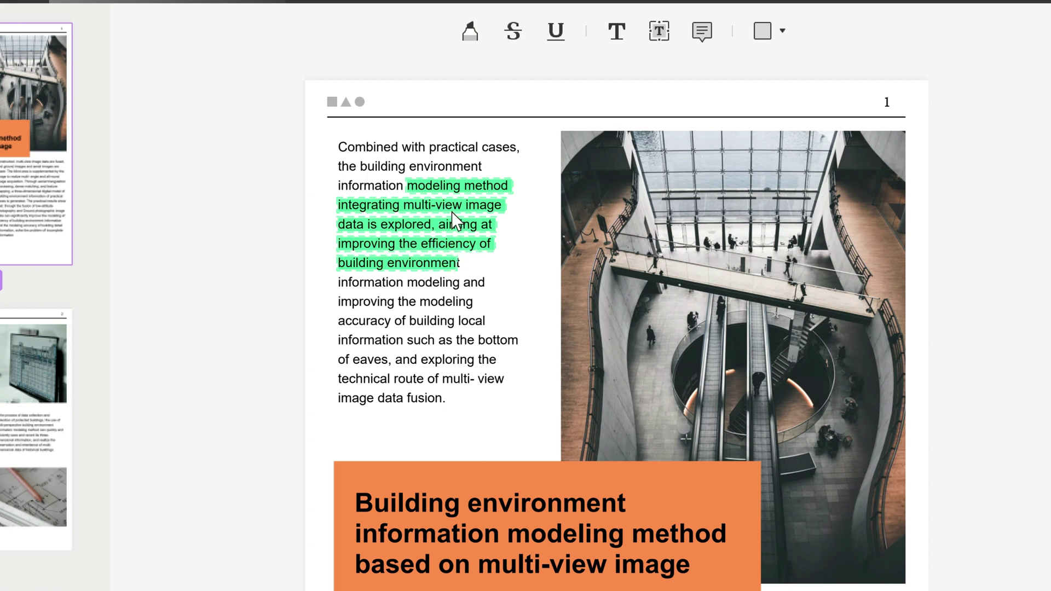
Strike through 'improving the modeling' in red.
click(511, 33)
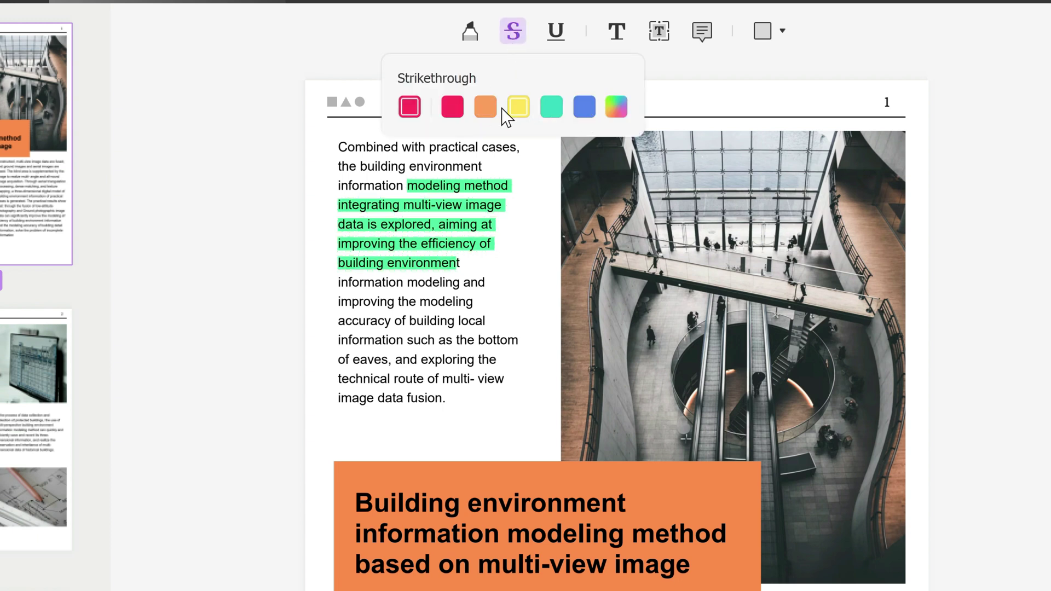
click(452, 107)
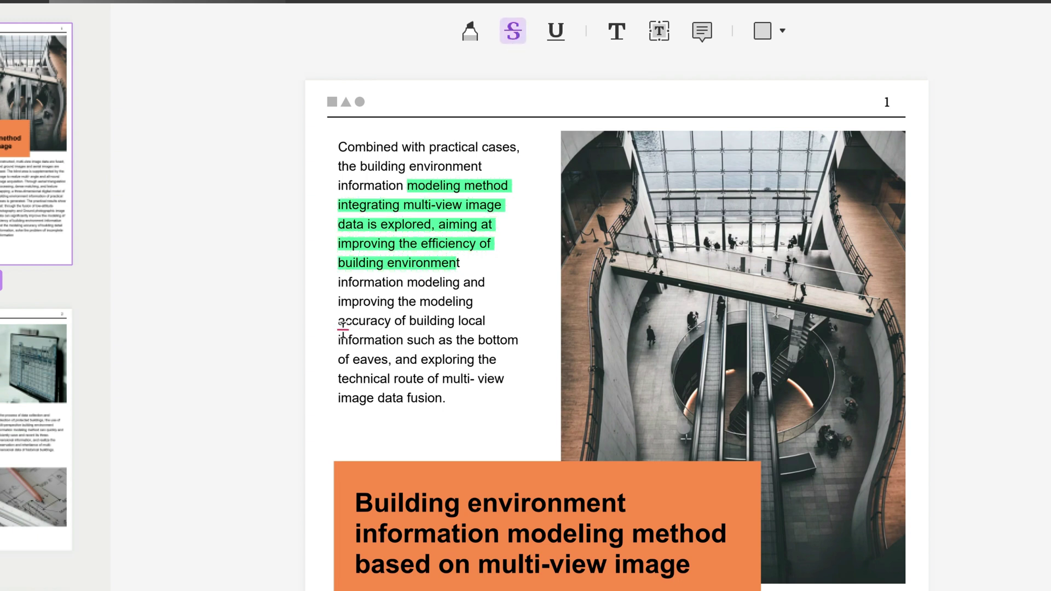
mouse_move(455, 305)
mouse_down()
mouse_move(494, 317)
mouse_move(489, 308)
mouse_up()
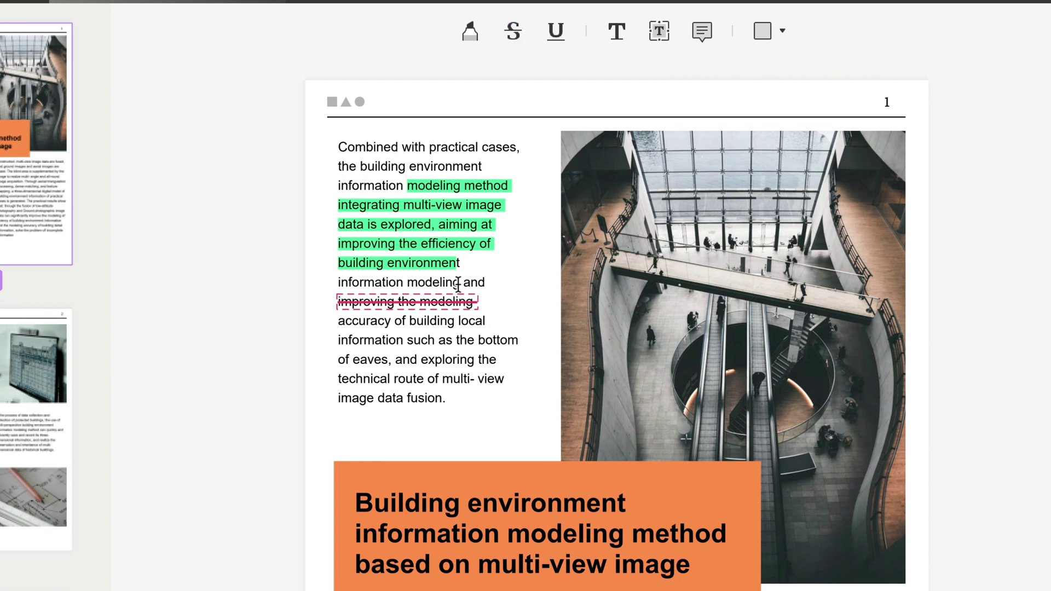
Underline the word 'accuracy' in orange.
click(555, 32)
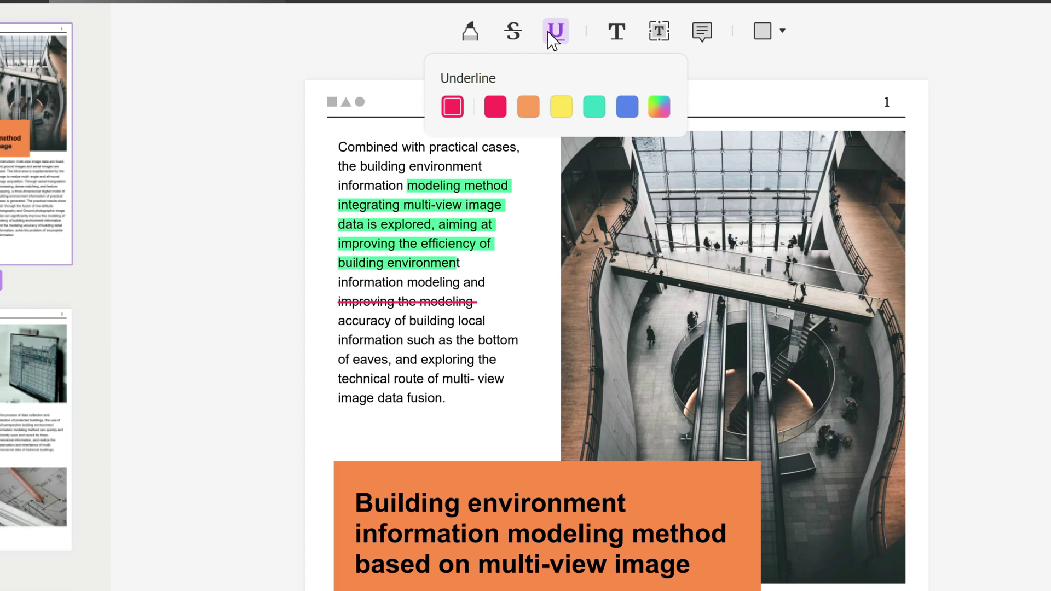
click(534, 108)
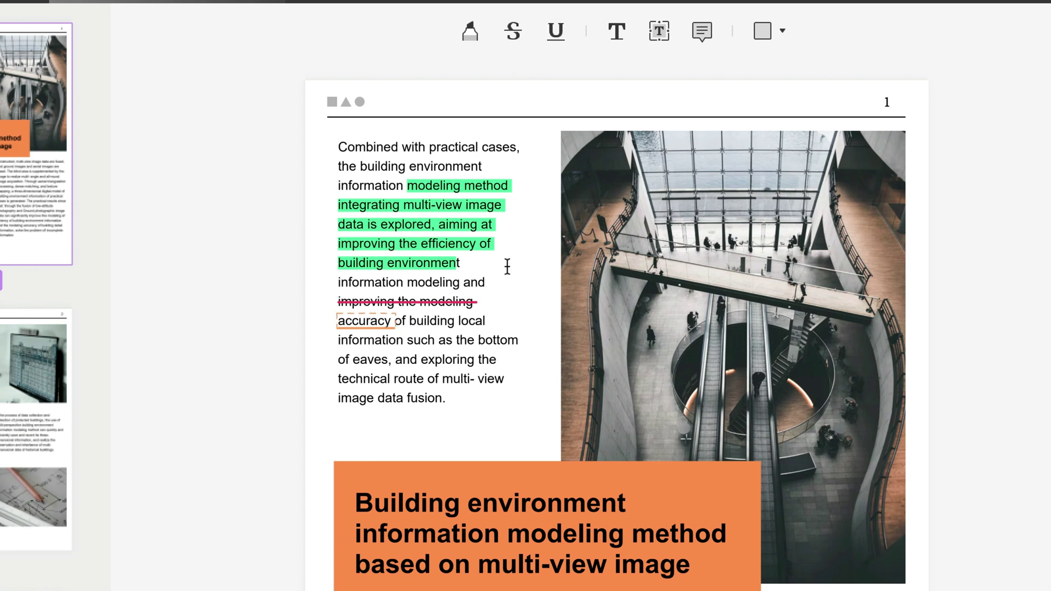
click(617, 32)
Set the text comment font to OCR A Extended Bold.
mouse_move(625, 43)
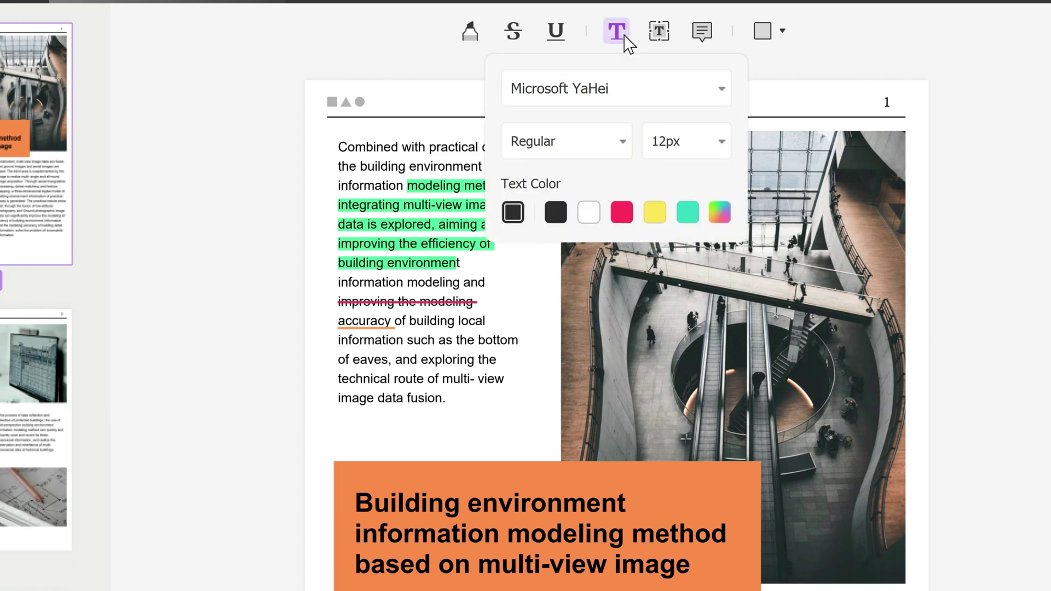
click(714, 98)
scroll(561, 329, down, 3)
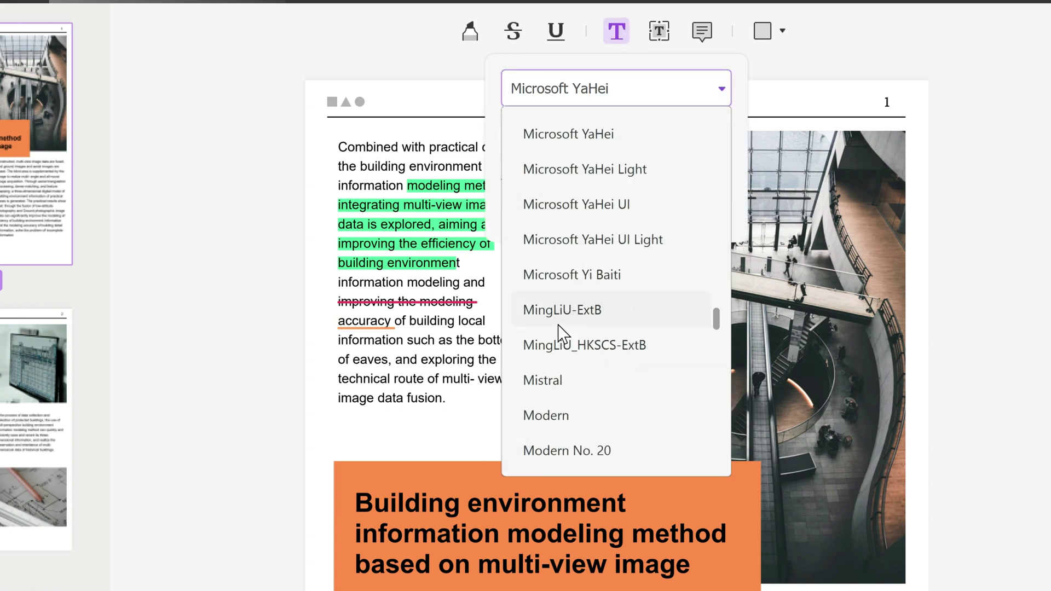
scroll(585, 326, down, 3)
scroll(564, 415, down, 4)
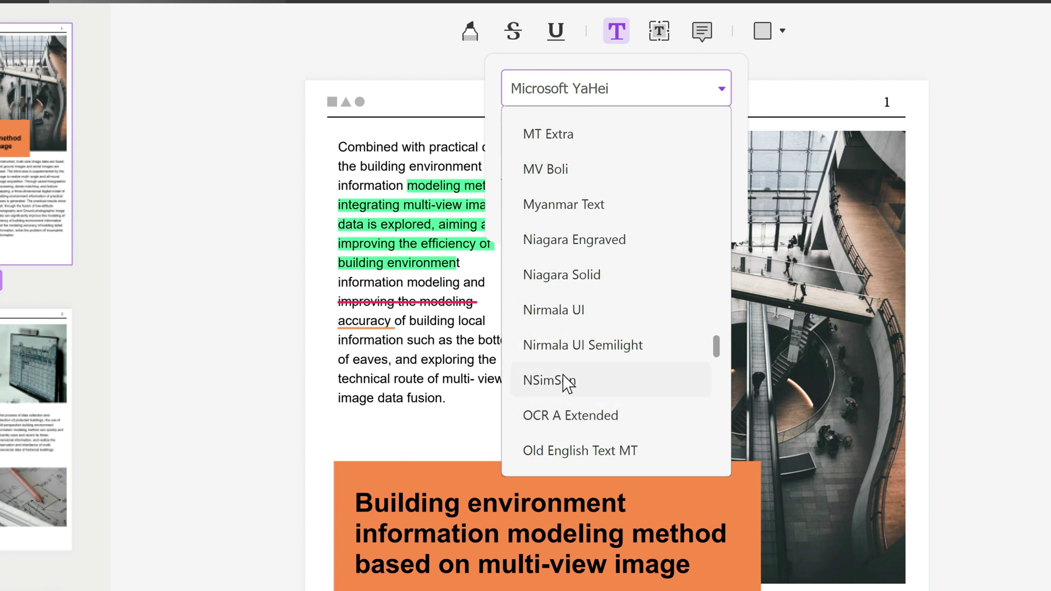
click(578, 419)
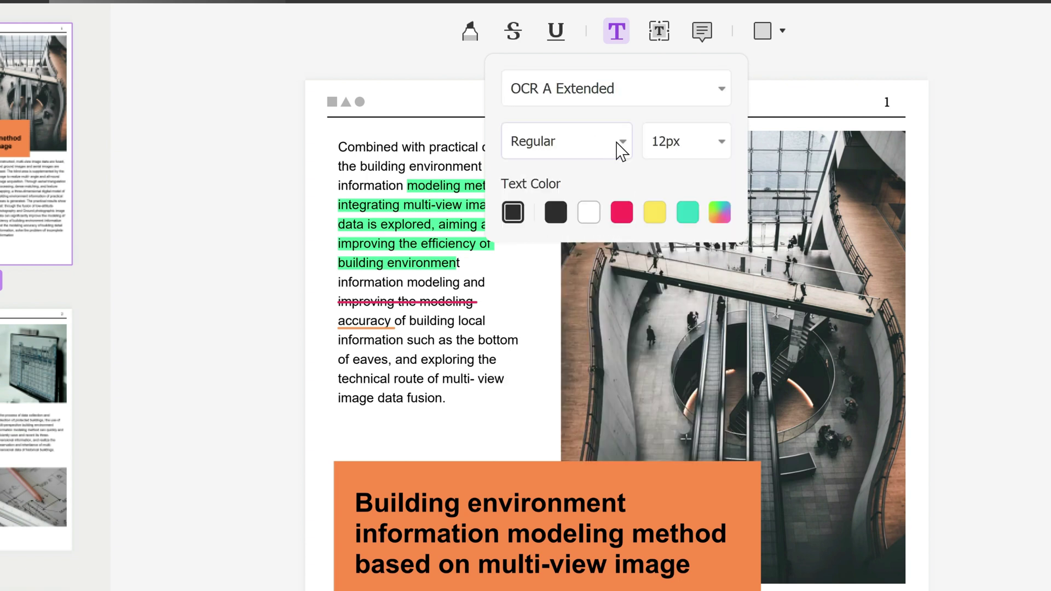
click(620, 145)
click(570, 228)
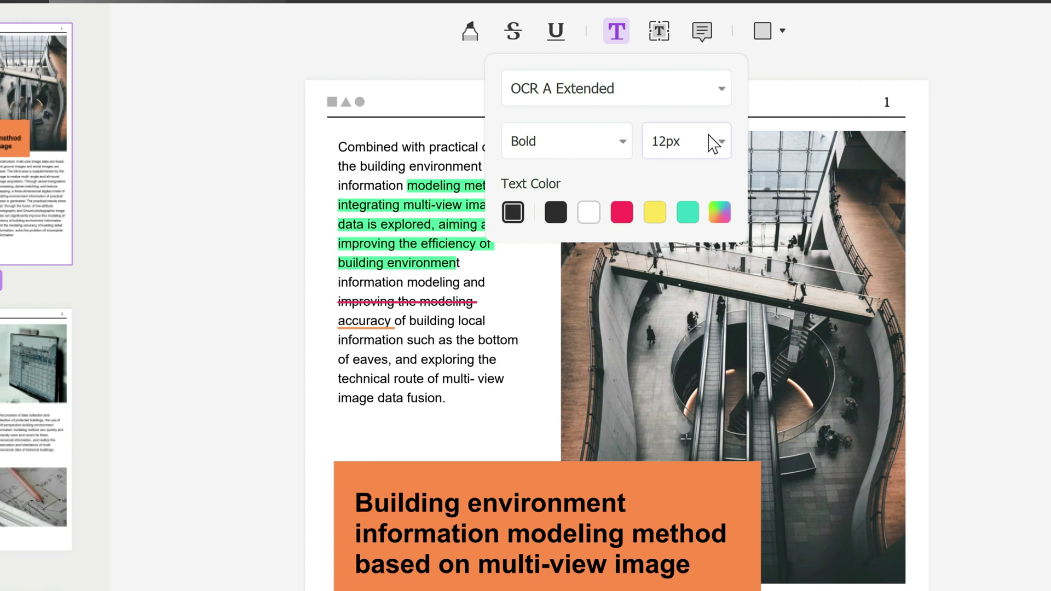
Add a 14px yellow comment 'Here is a test' below the paragraph.
click(718, 142)
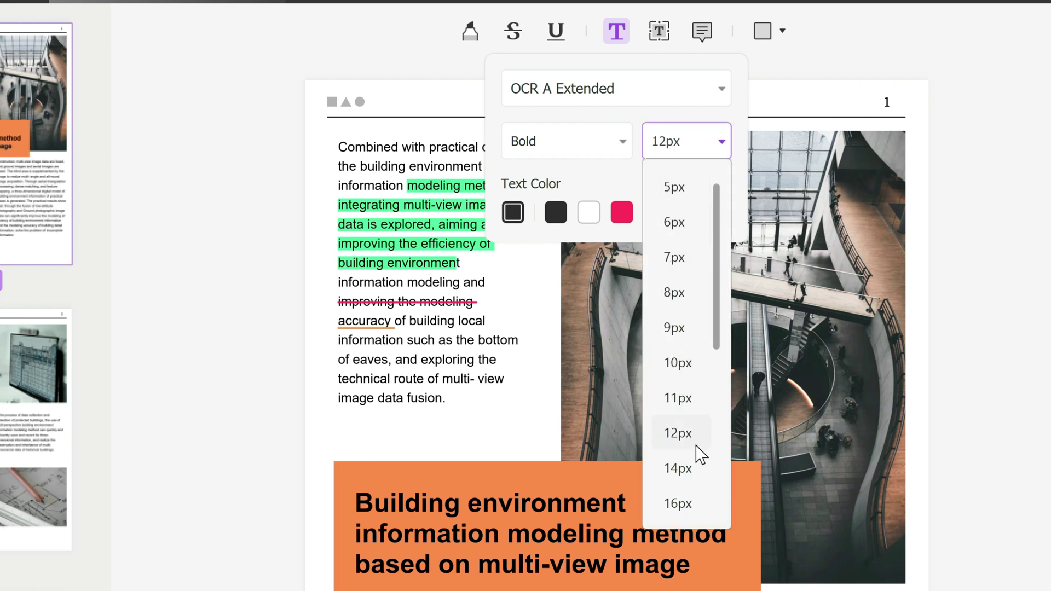
scroll(690, 441, down, 2)
click(682, 364)
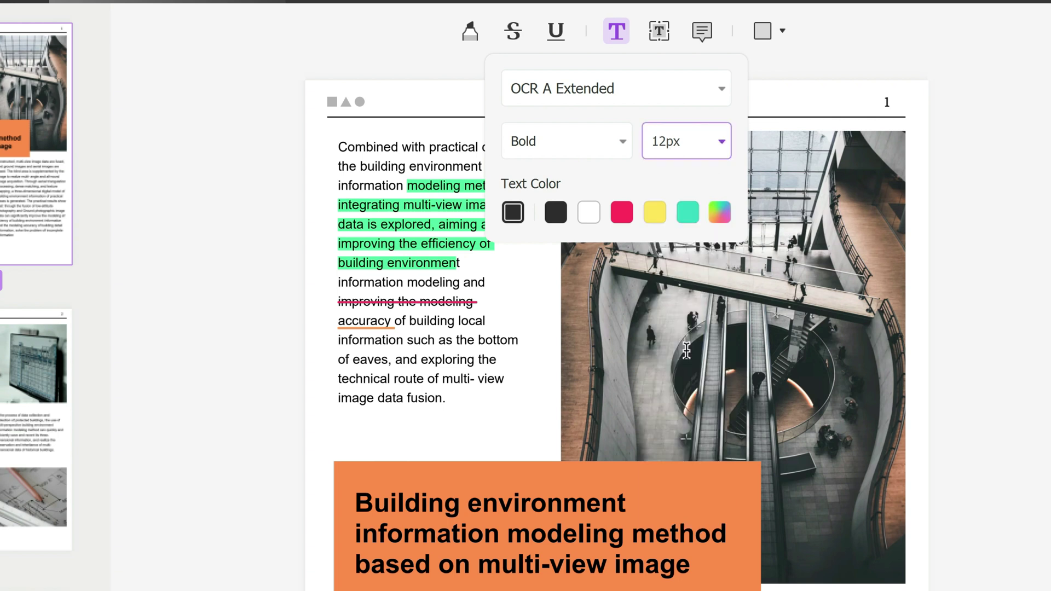
click(653, 216)
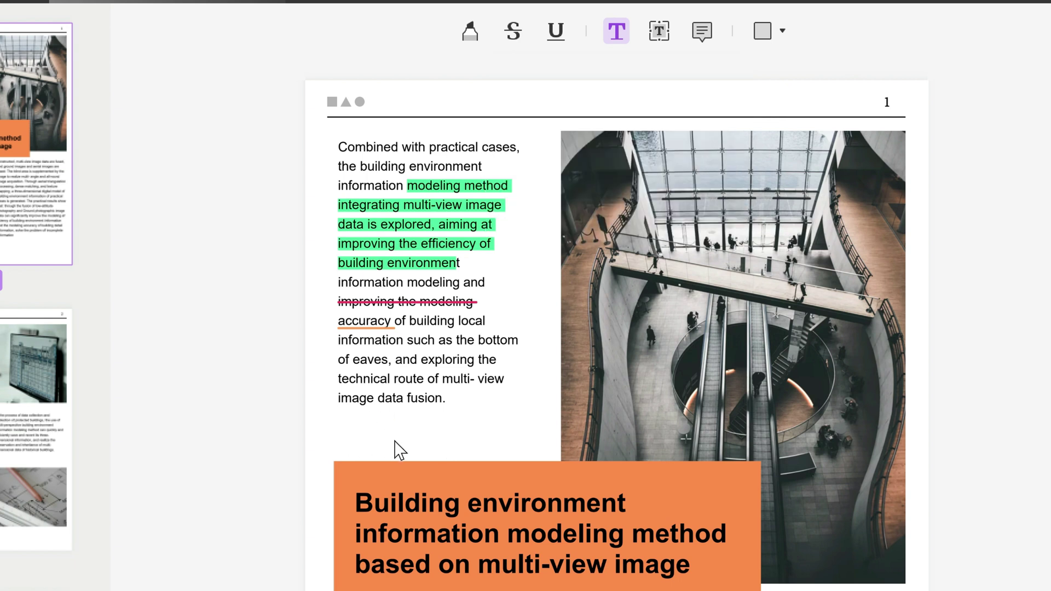
click(353, 450)
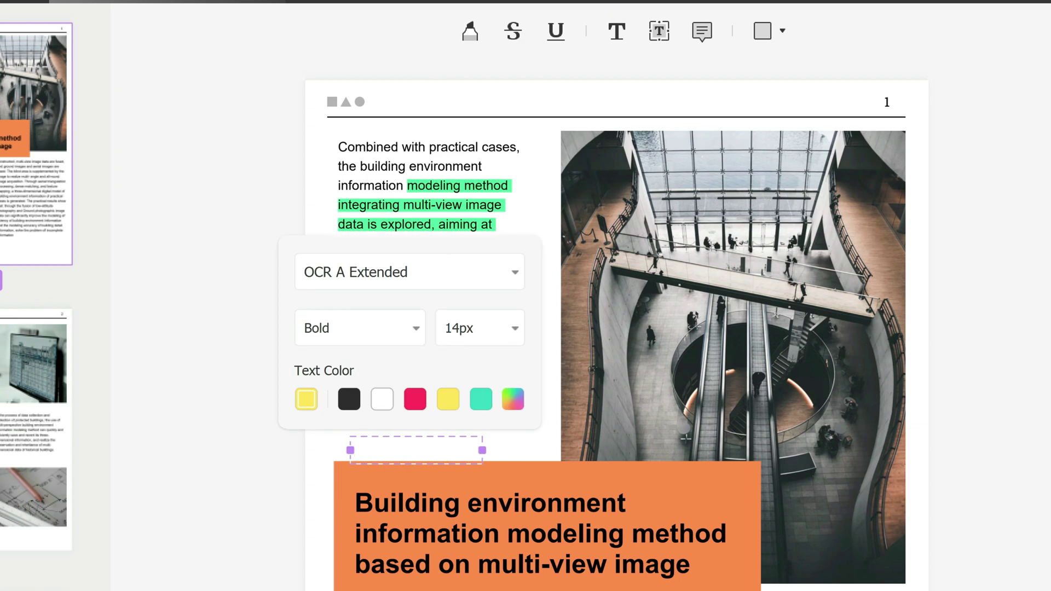
text(Here is a test)
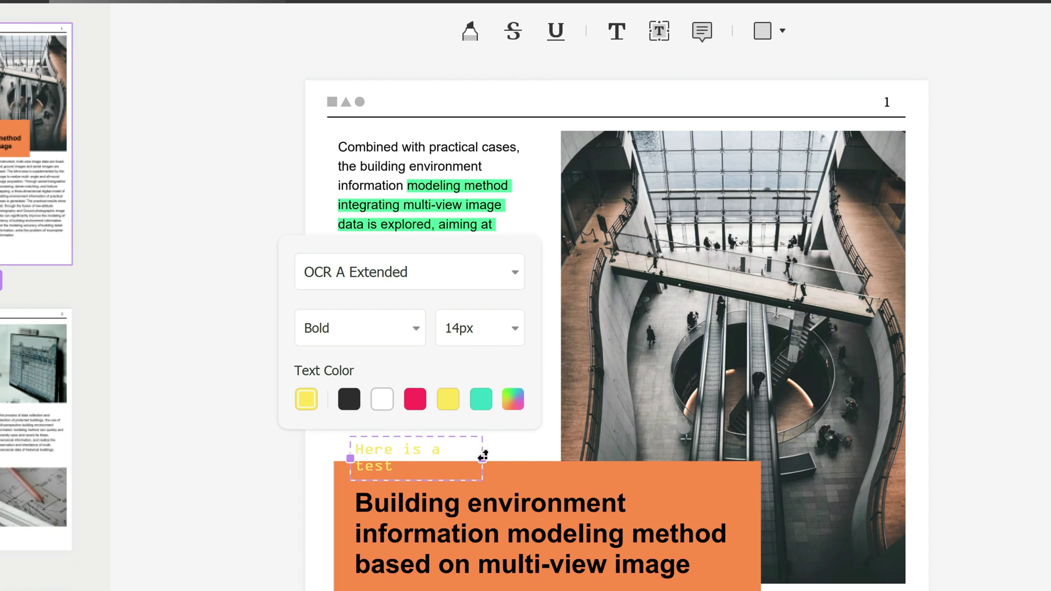
Add a 'Hello test' text box near the paragraph's end.
click(537, 468)
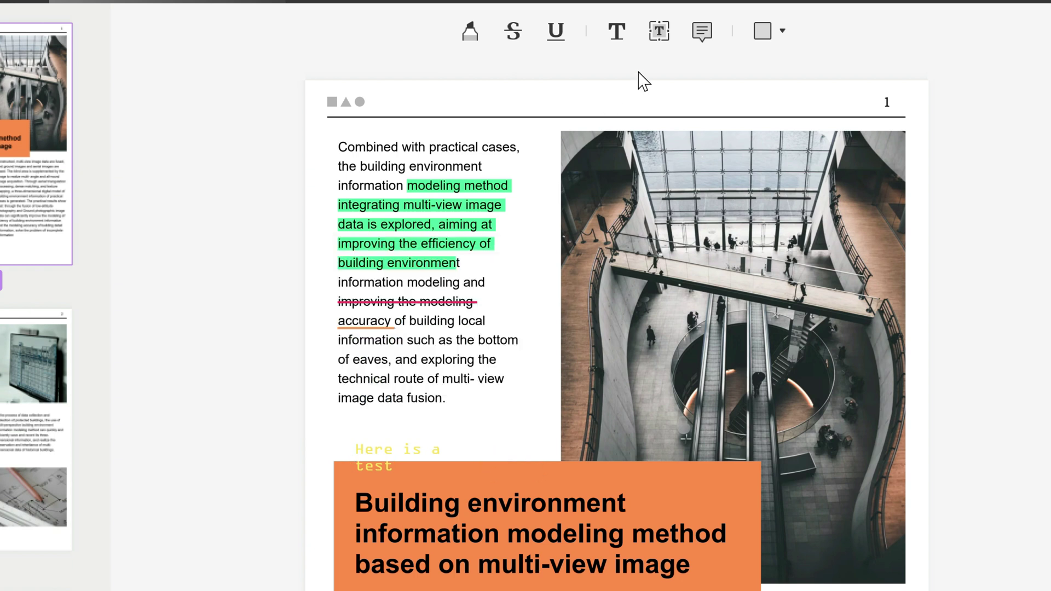
click(667, 35)
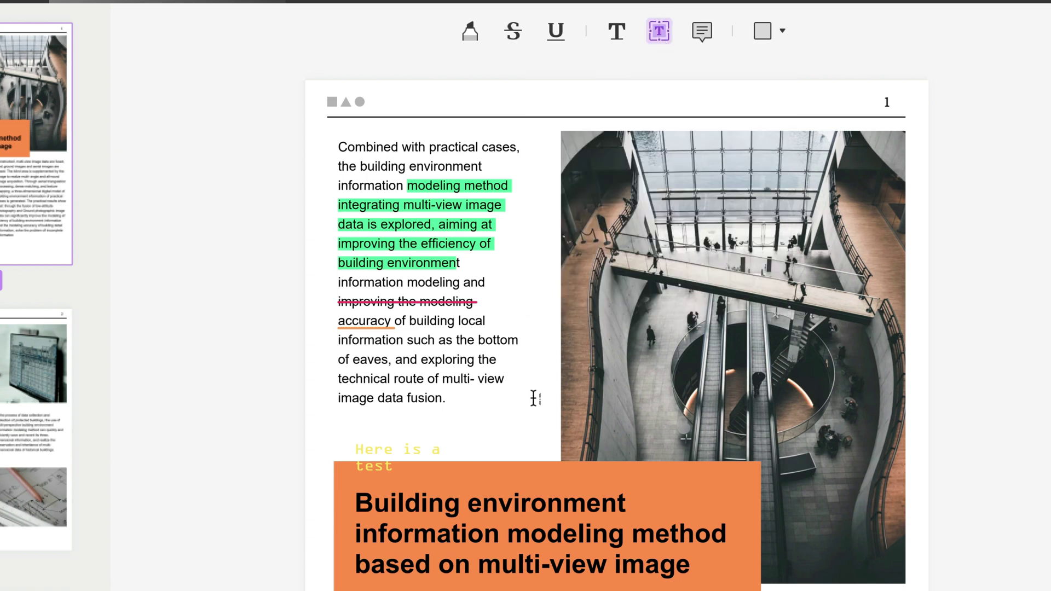
click(466, 415)
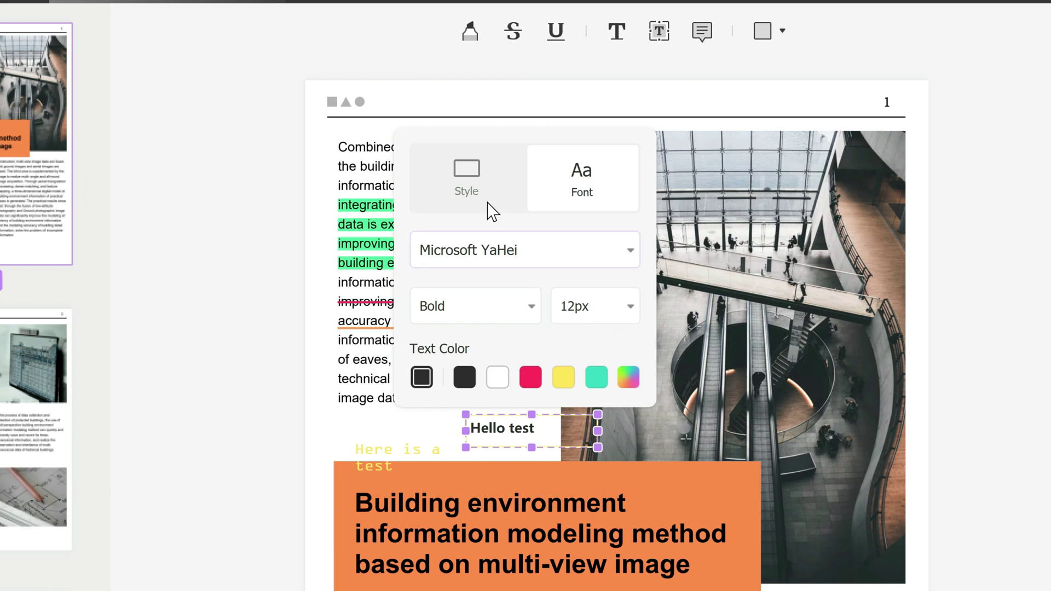
Give the text box a teal border and red fill, and enlarge it up and right.
click(476, 198)
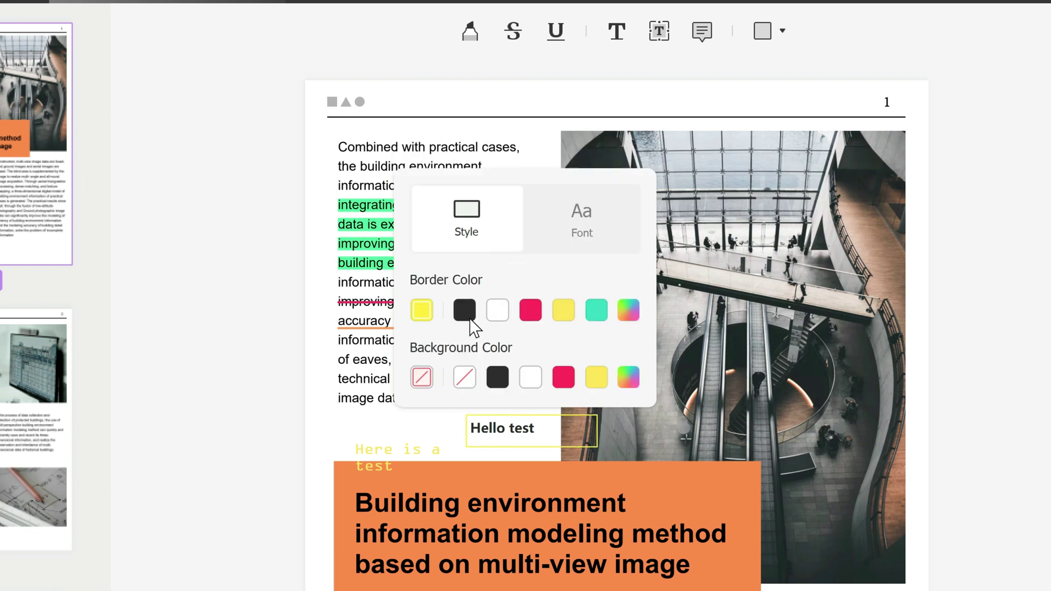
click(531, 310)
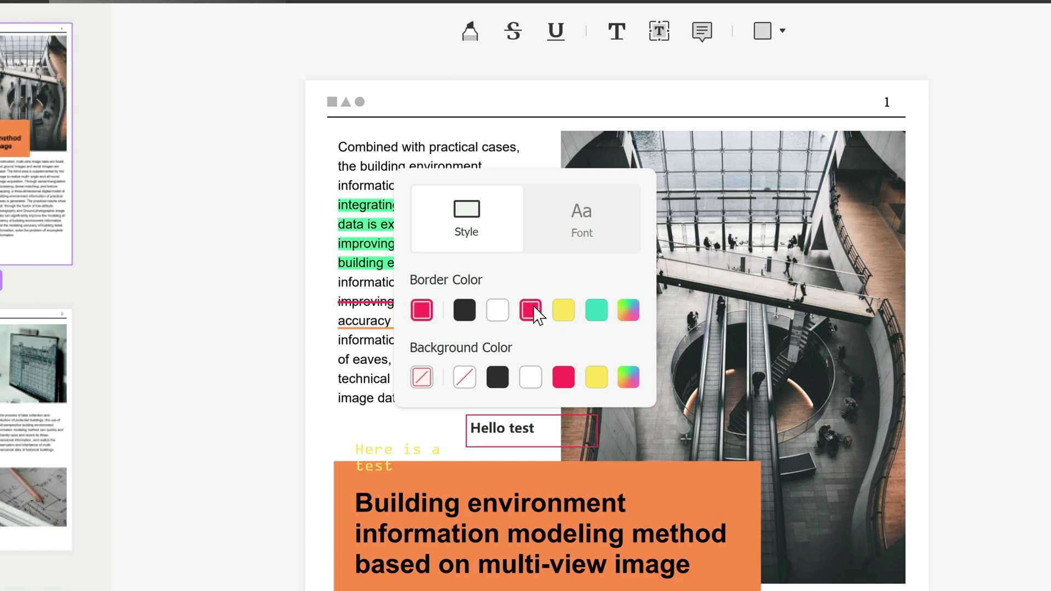
click(597, 378)
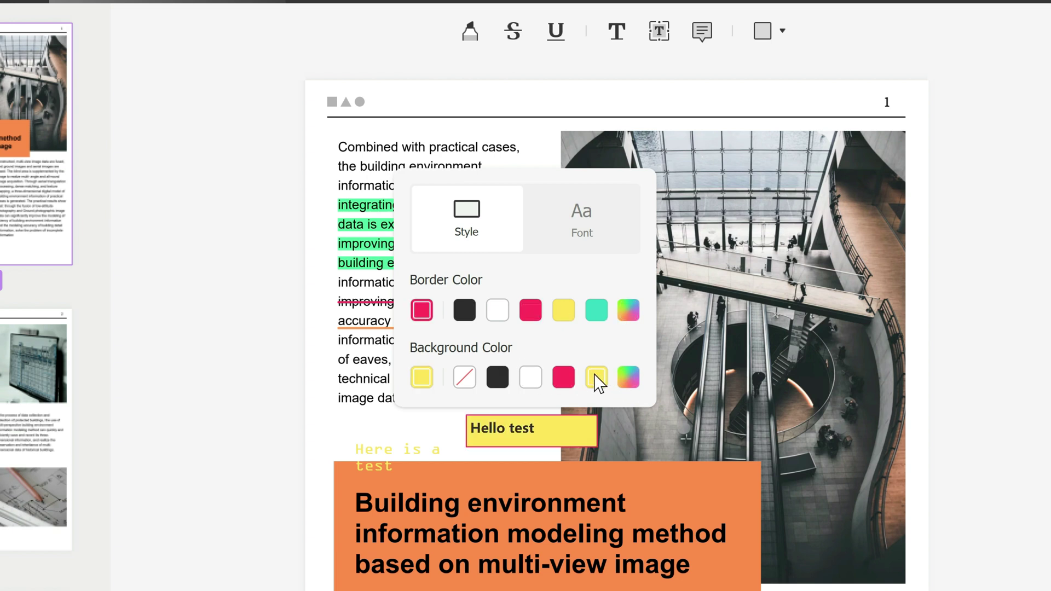
click(596, 310)
click(561, 377)
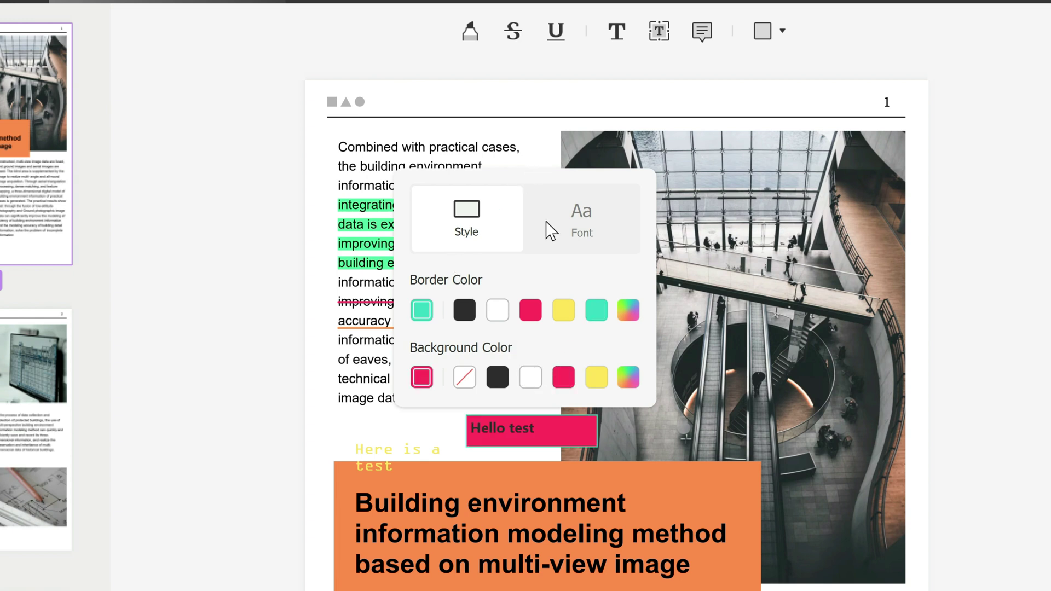
click(595, 432)
click(586, 429)
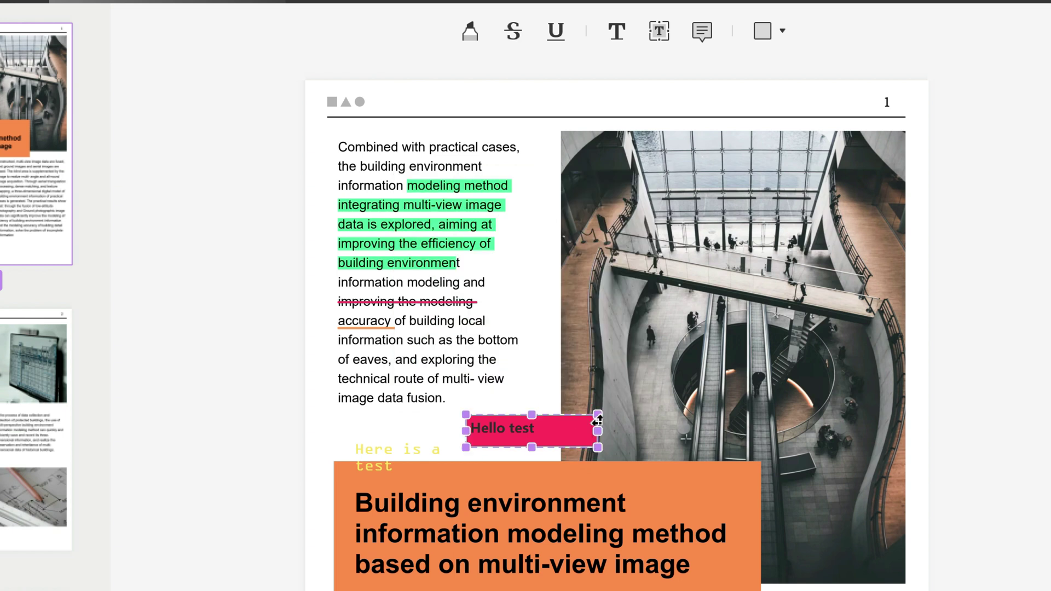
drag(598, 415, 635, 375)
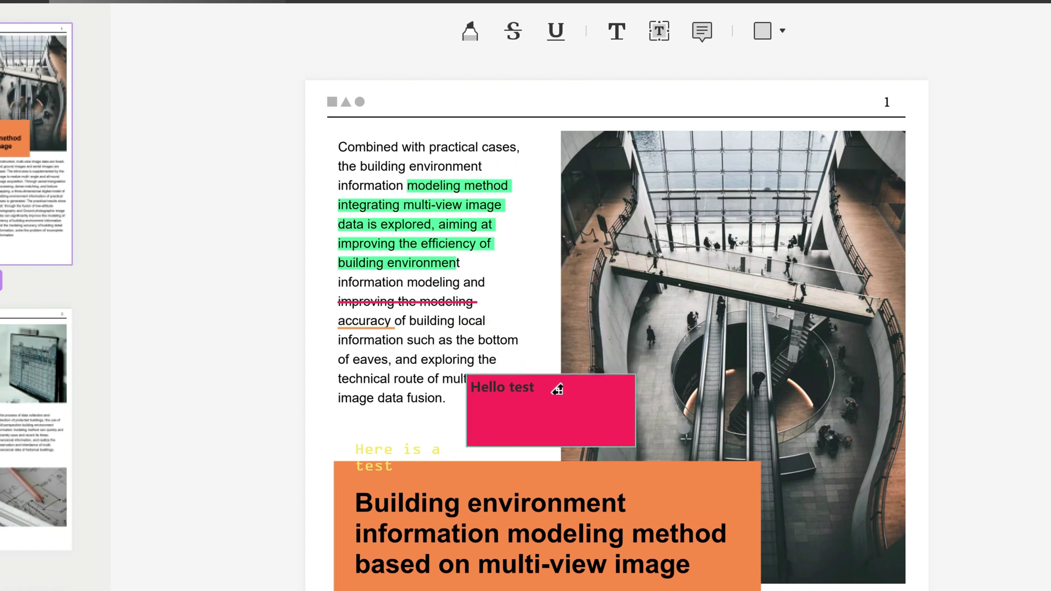
Attach a purple sticky note reading 'Means beneath' beside the word 'bottom'.
click(701, 31)
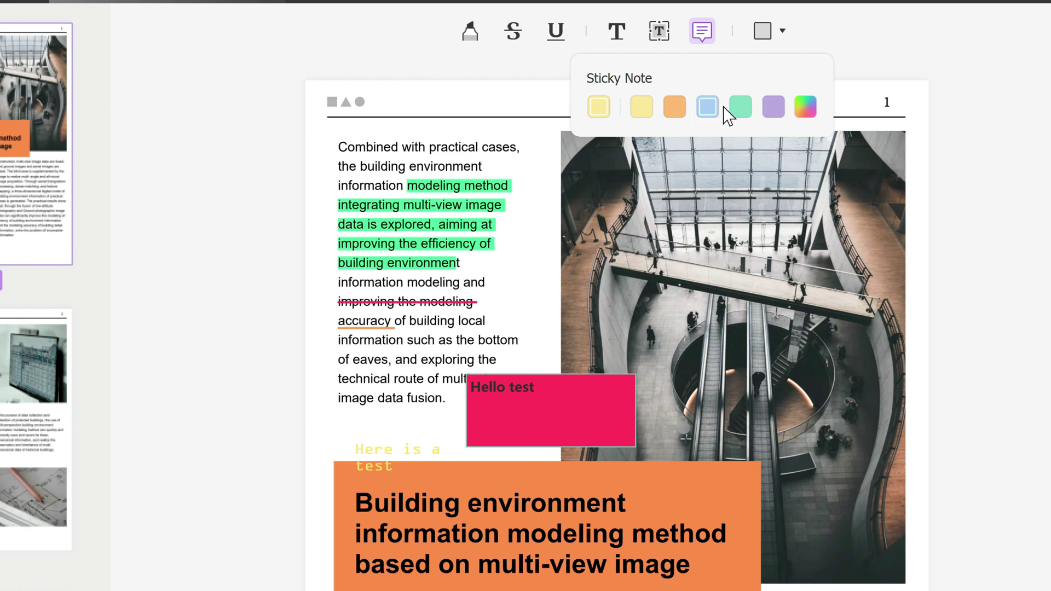
click(773, 111)
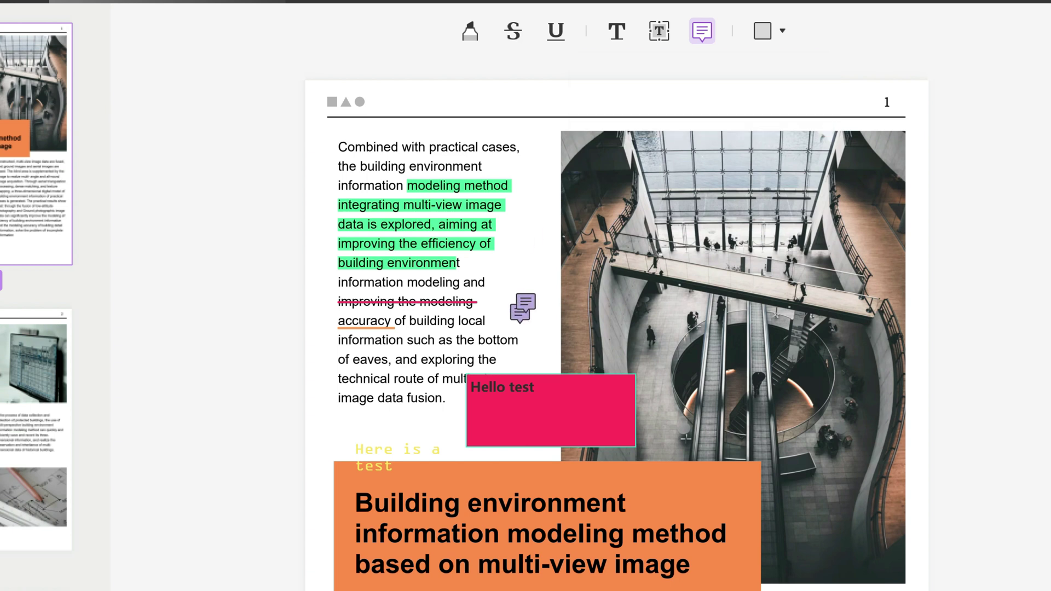
click(528, 337)
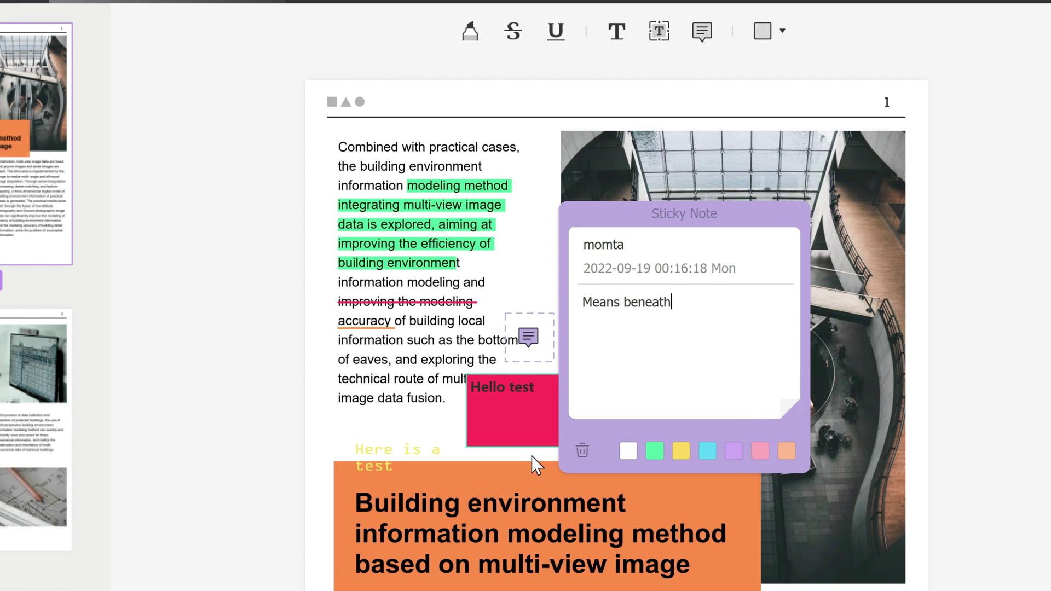
click(540, 253)
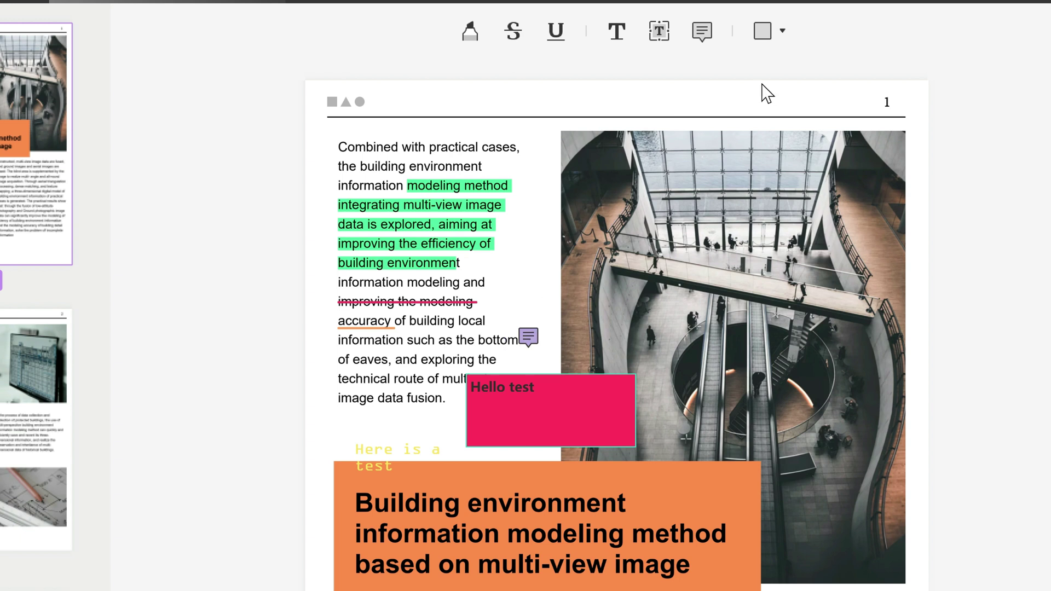
Draw a red 7pt arrow at 94% opacity pointing up-right across the photo.
click(779, 31)
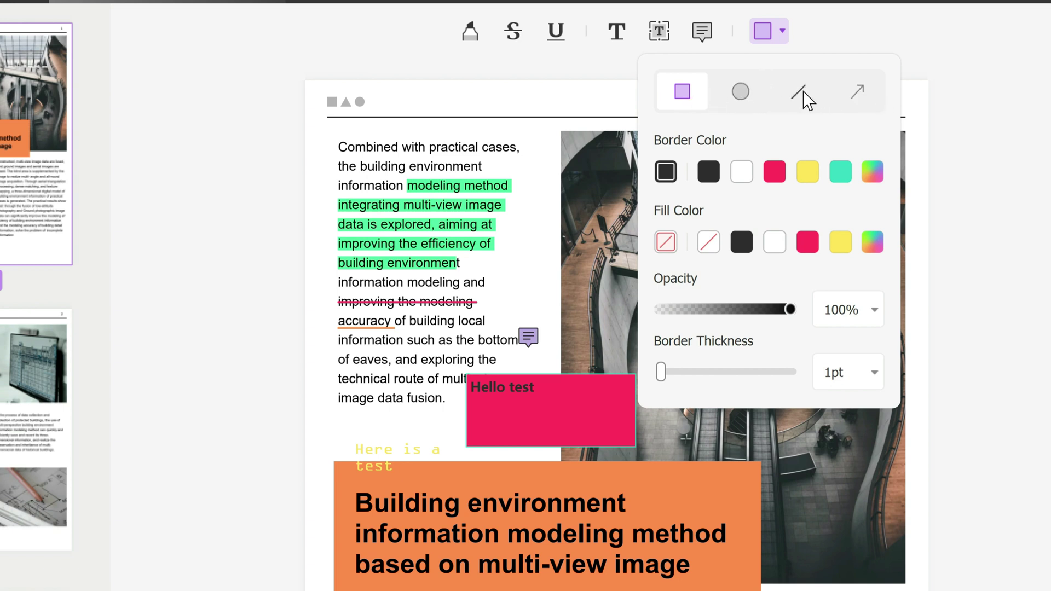
click(856, 96)
click(774, 173)
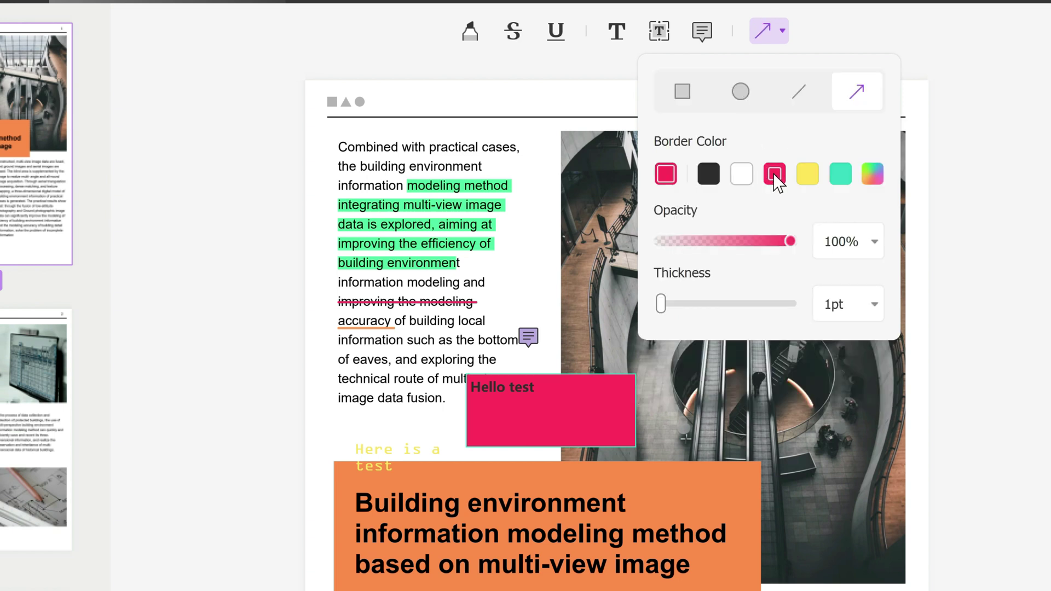
mouse_move(782, 242)
mouse_down()
mouse_move(767, 244)
mouse_move(783, 242)
mouse_up()
click(672, 301)
drag(730, 304, 701, 307)
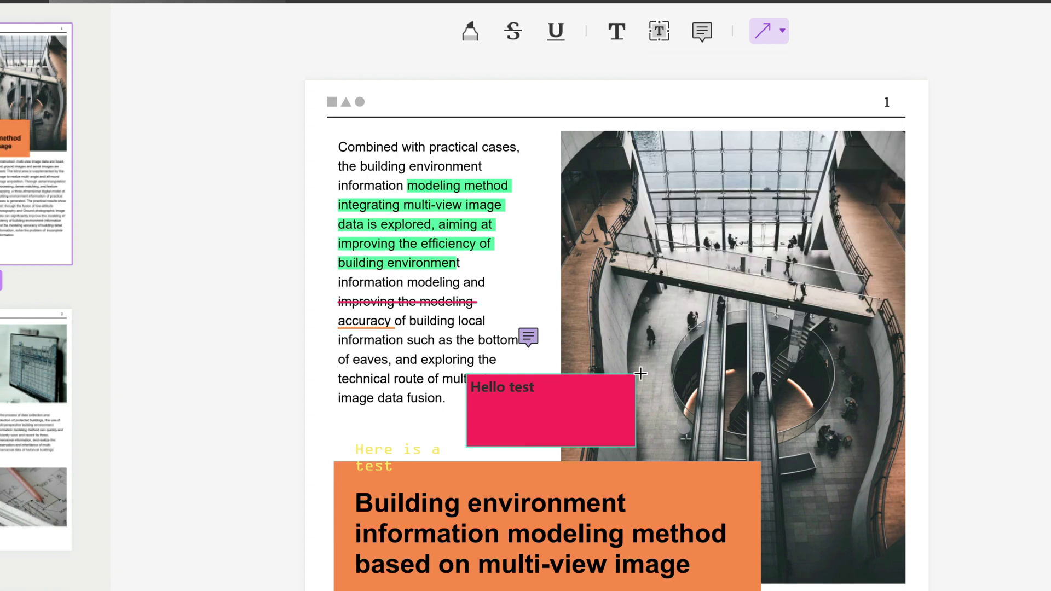
mouse_move(662, 361)
mouse_down()
mouse_move(781, 277)
mouse_move(794, 255)
mouse_move(782, 265)
mouse_move(779, 249)
mouse_up()
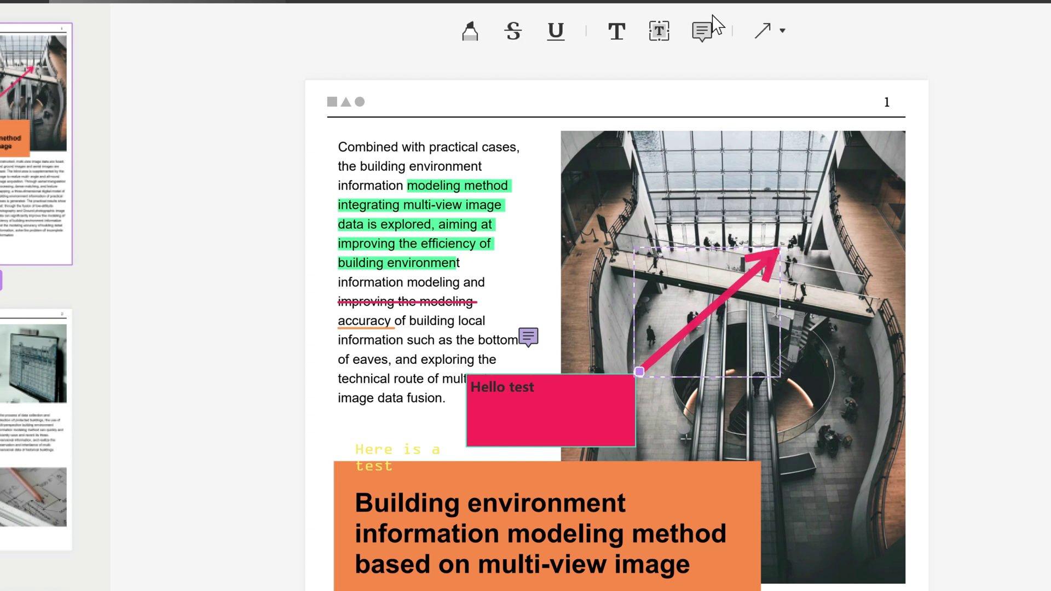